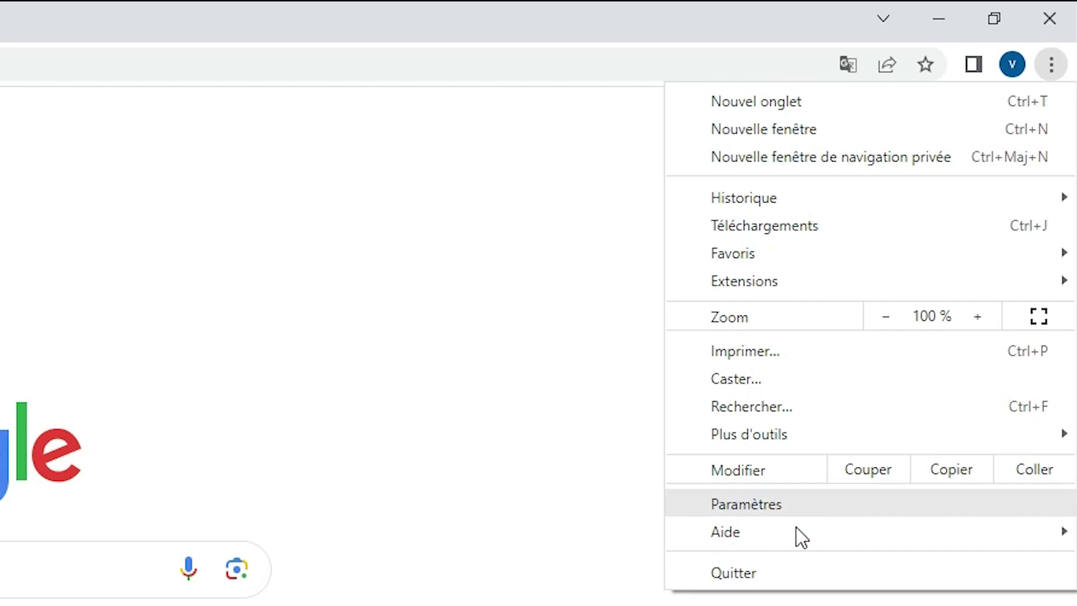
Step: Open Chrome's Paramètres page at chrome://settings from the browser menu
left_click(760, 507)
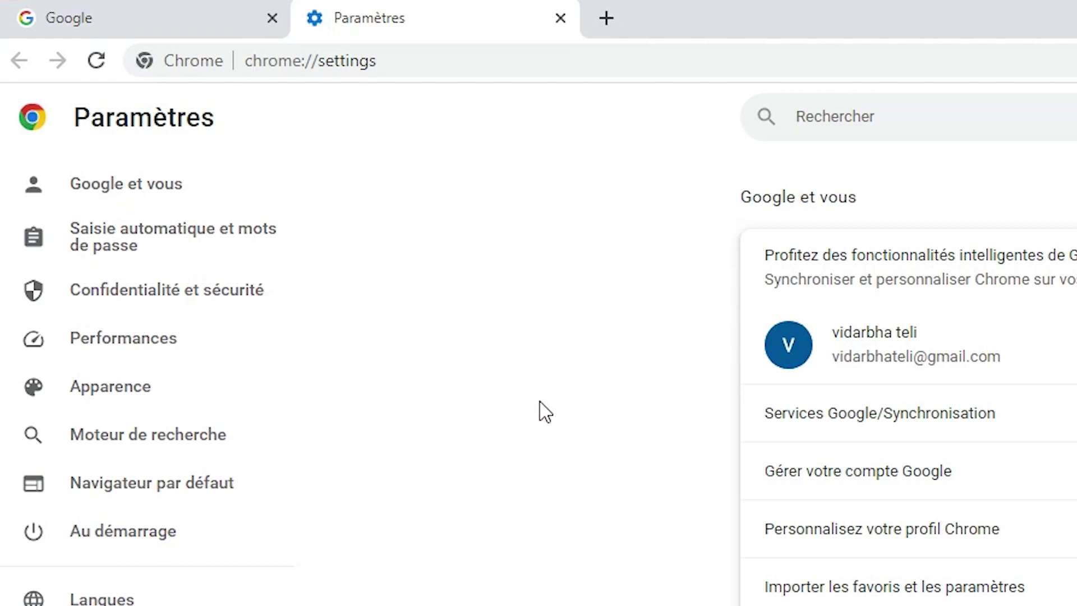
left_click_drag(428, 61, 242, 73)
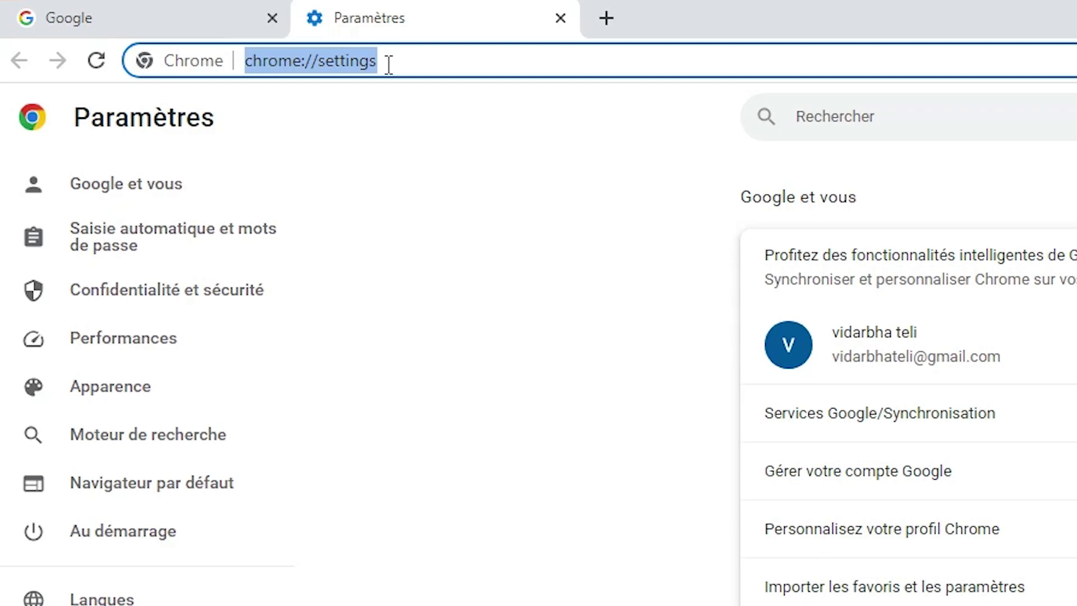
left_click(470, 598)
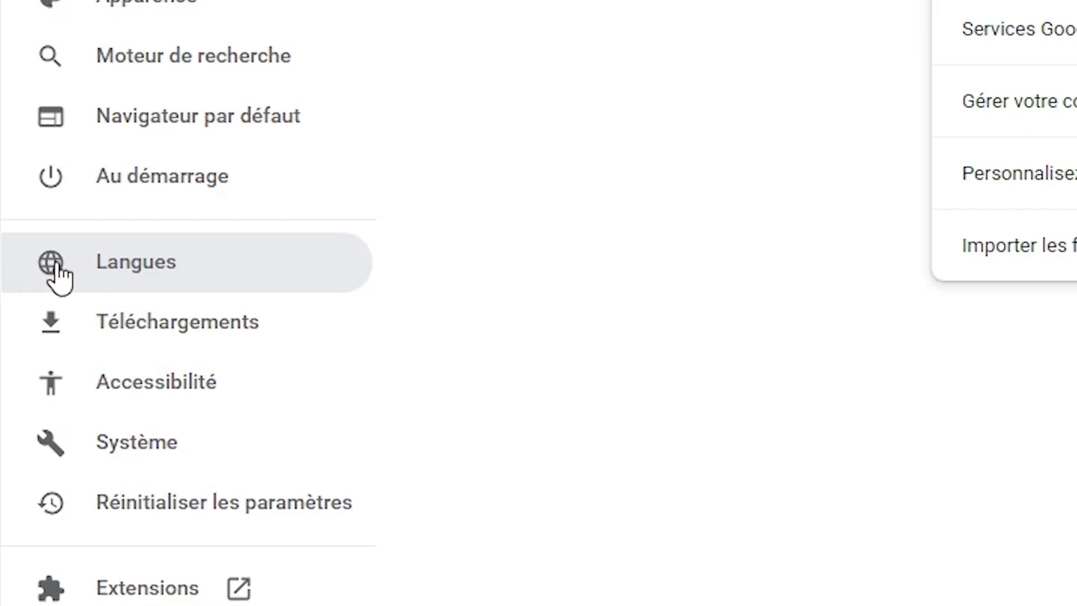
Step: Open the Langues section of Chrome settings, where français is the only preferred language
left_click(163, 276)
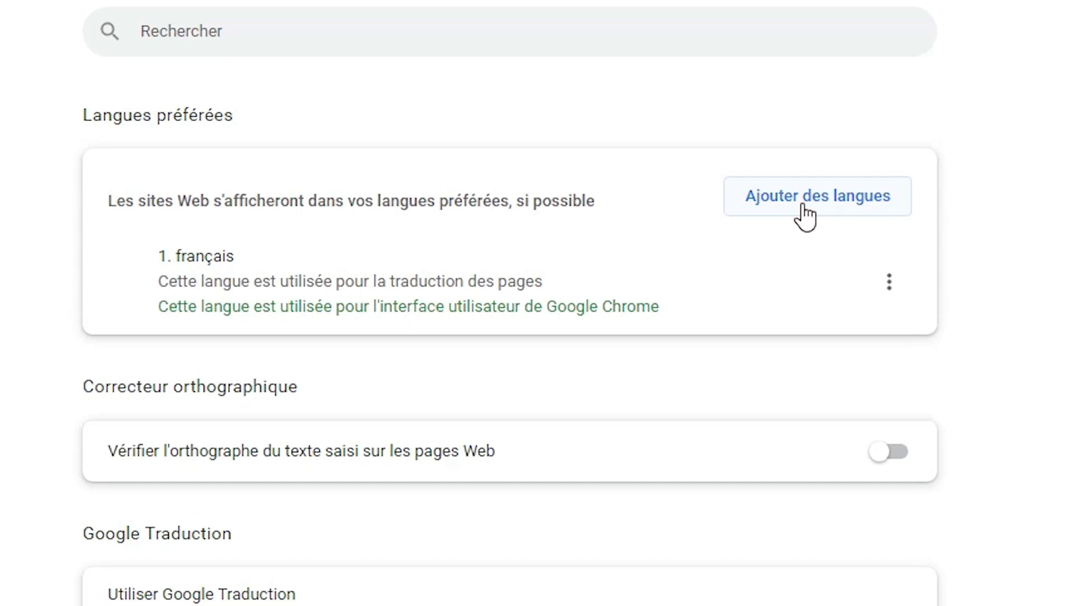
Step: Add anglais (États-Unis) – English (United States) from the Ajouter des langues list
left_click(838, 205)
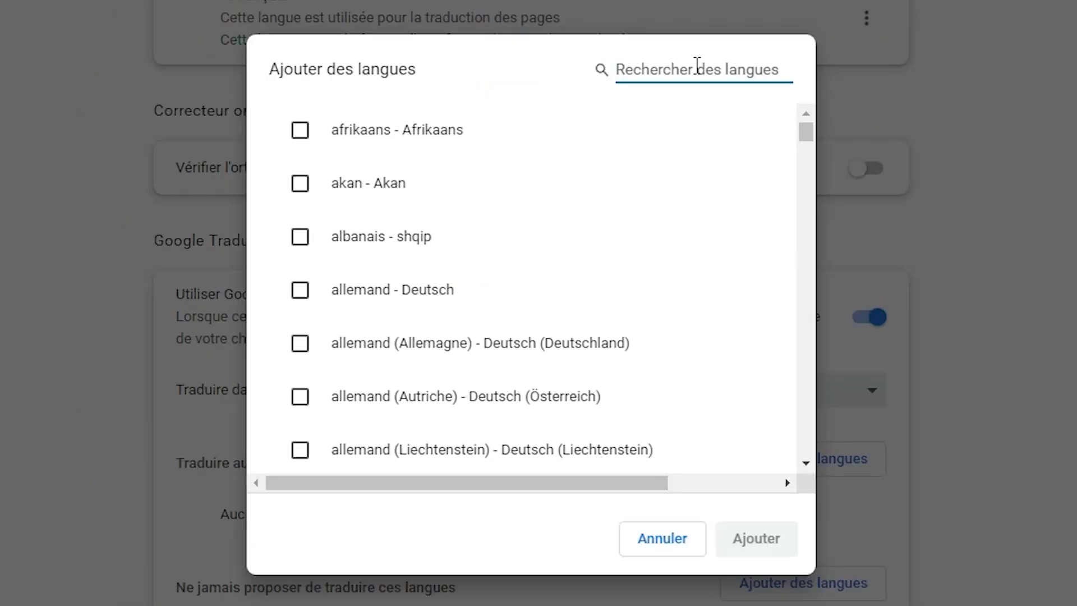
type("En")
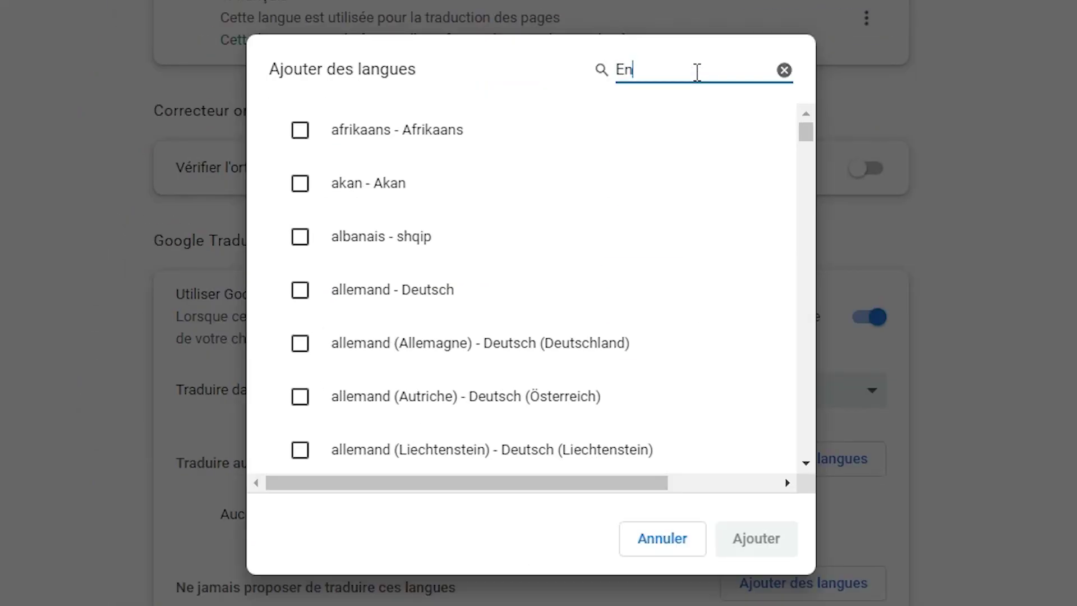
type("g")
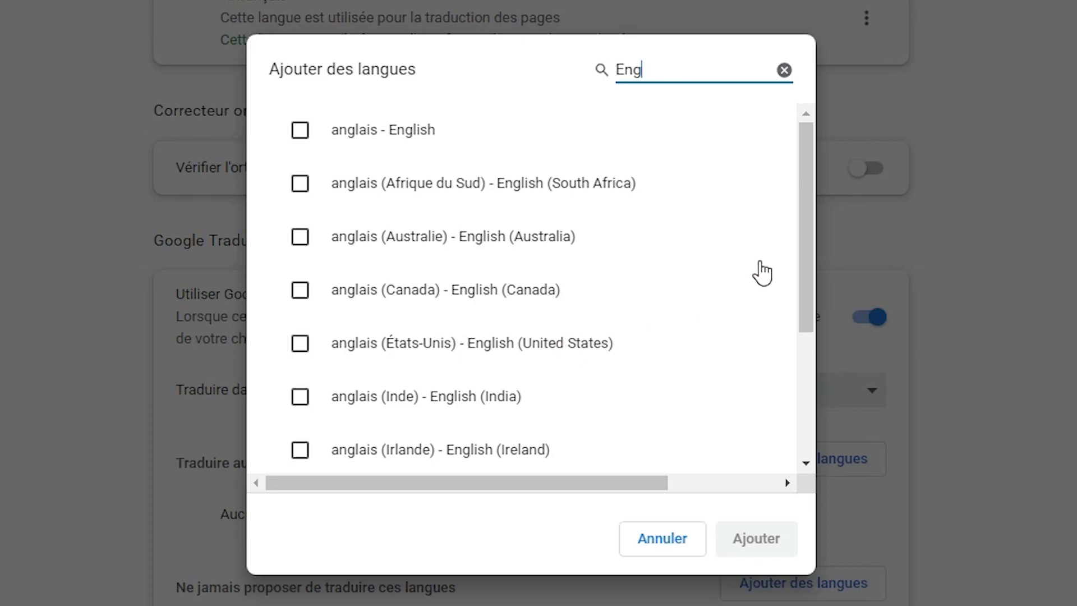
left_click(602, 343)
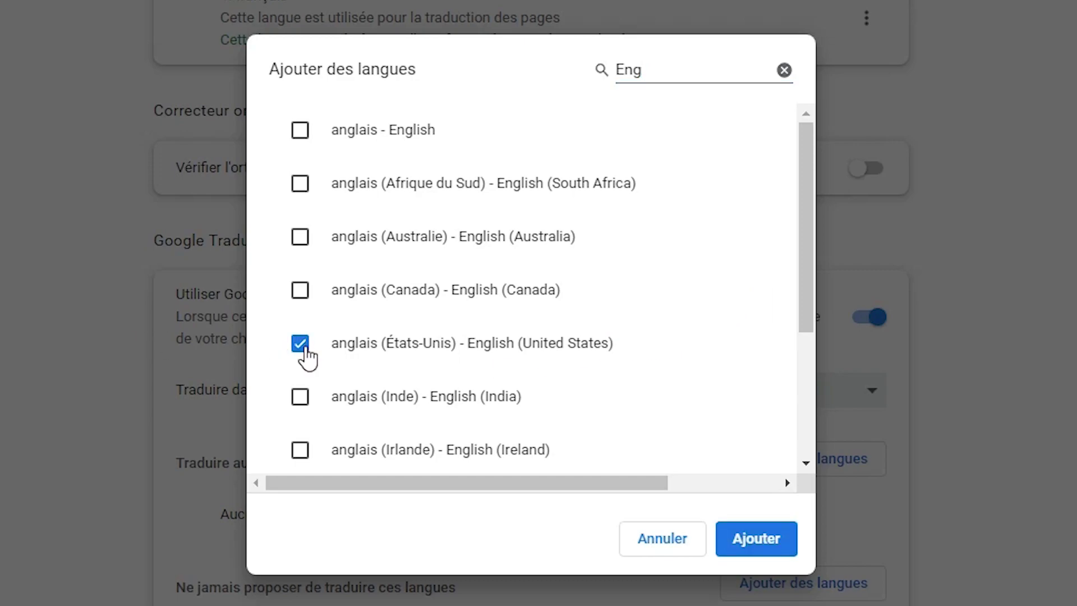
left_click(773, 548)
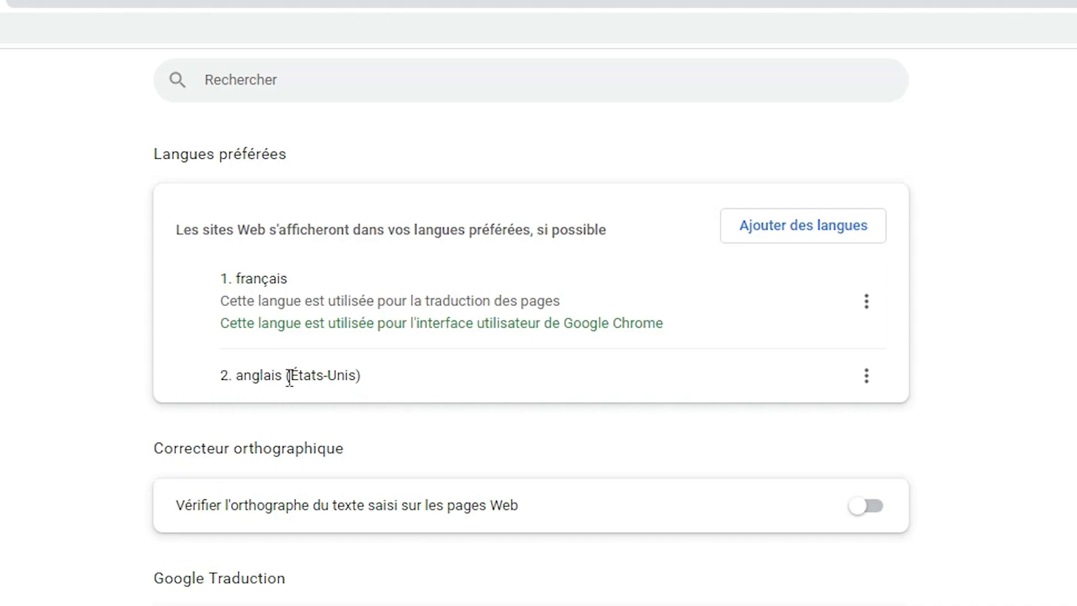
Step: Move anglais (États-Unis) above français with Placer en premier
left_click(867, 375)
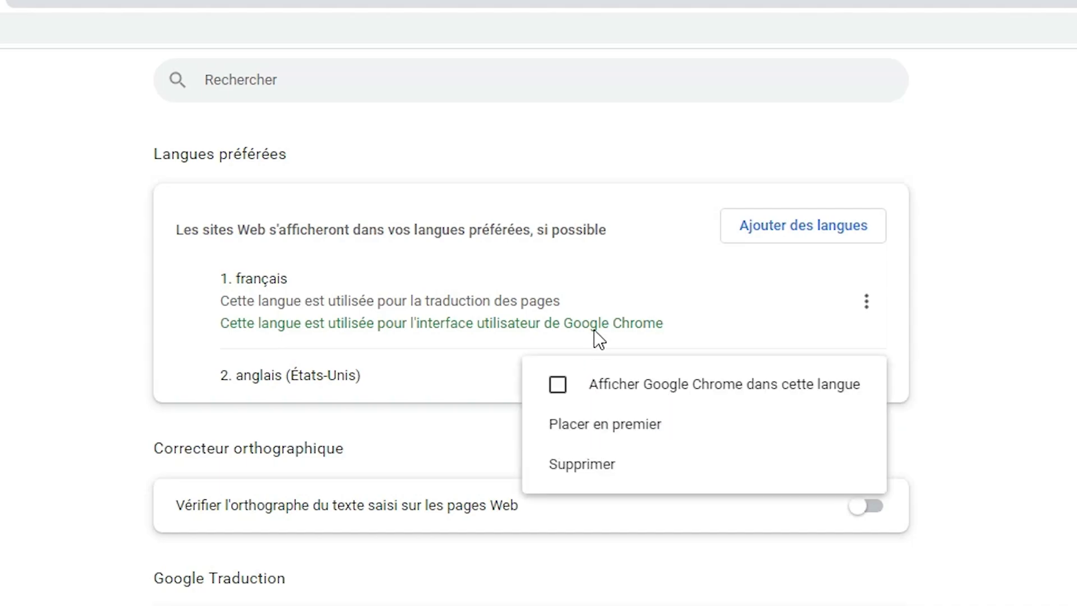
left_click(573, 438)
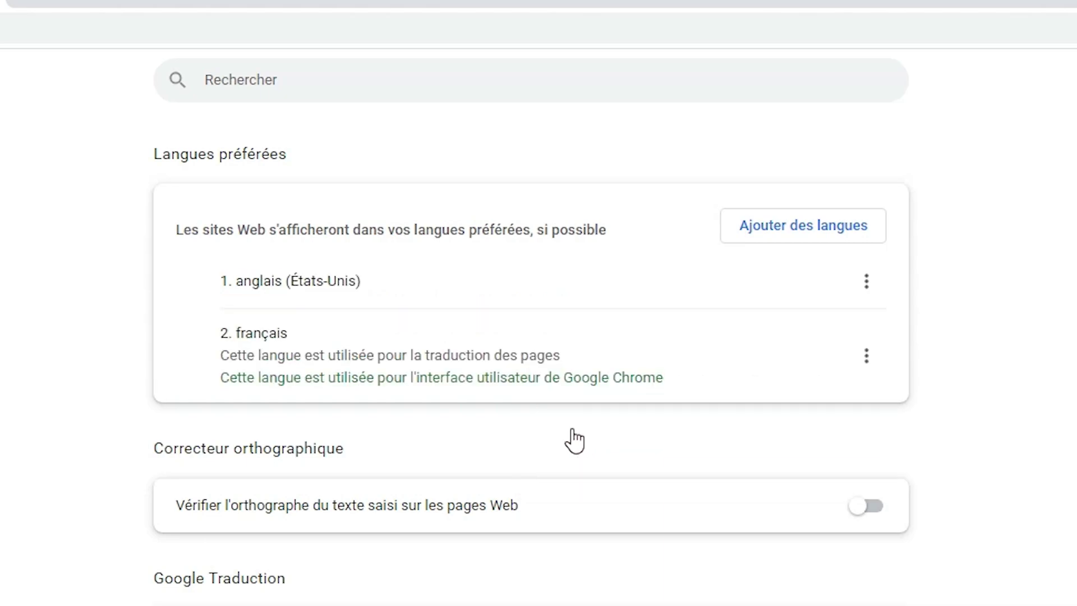
left_click(871, 287)
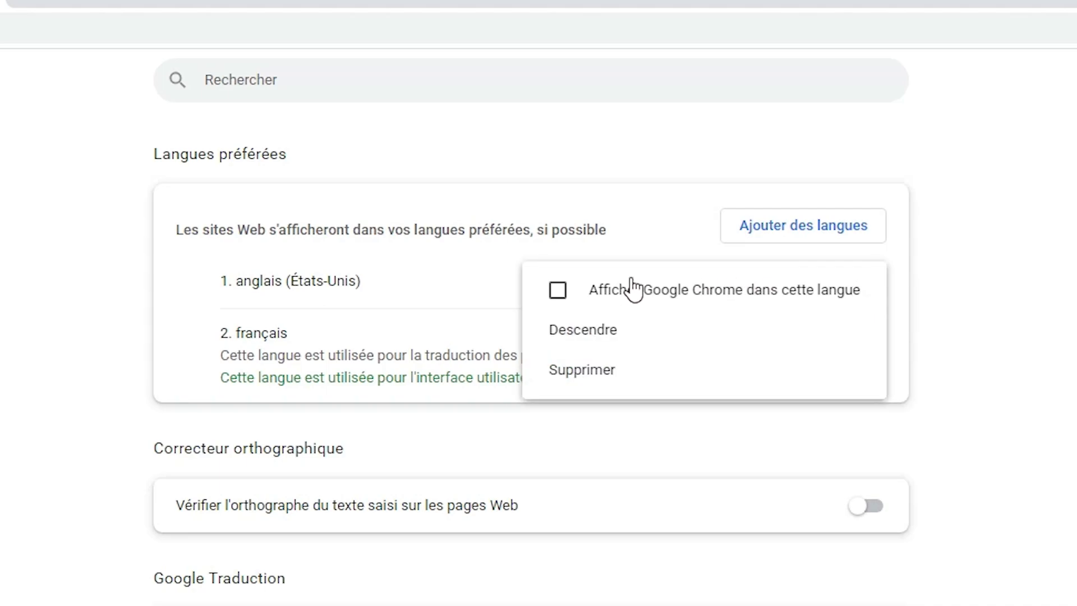
Step: Turn on Afficher Google Chrome dans cette langue for English (United States), then remove français
left_click(558, 293)
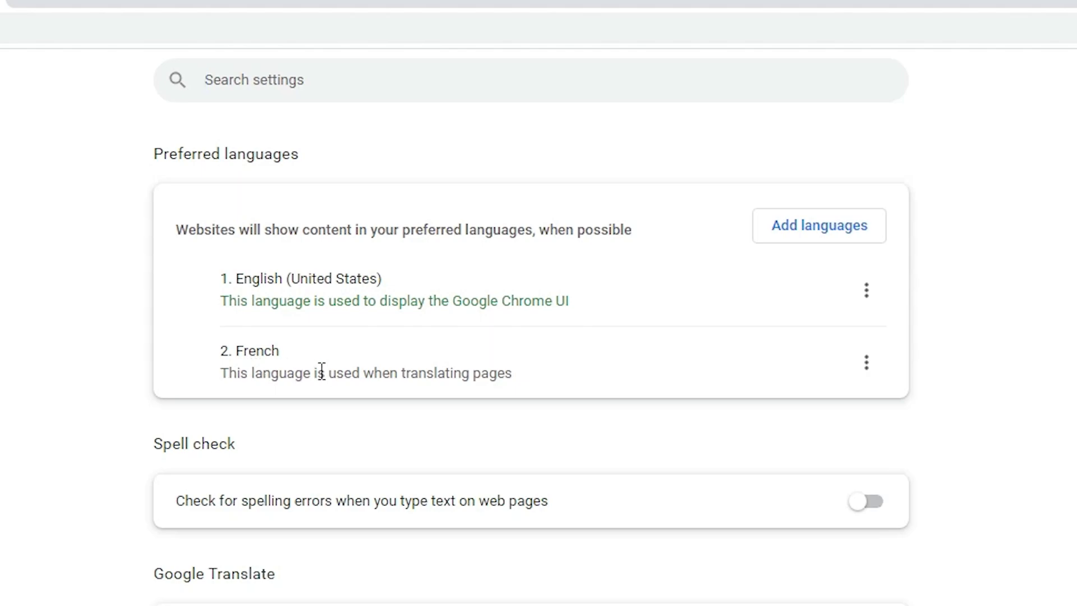
left_click(868, 362)
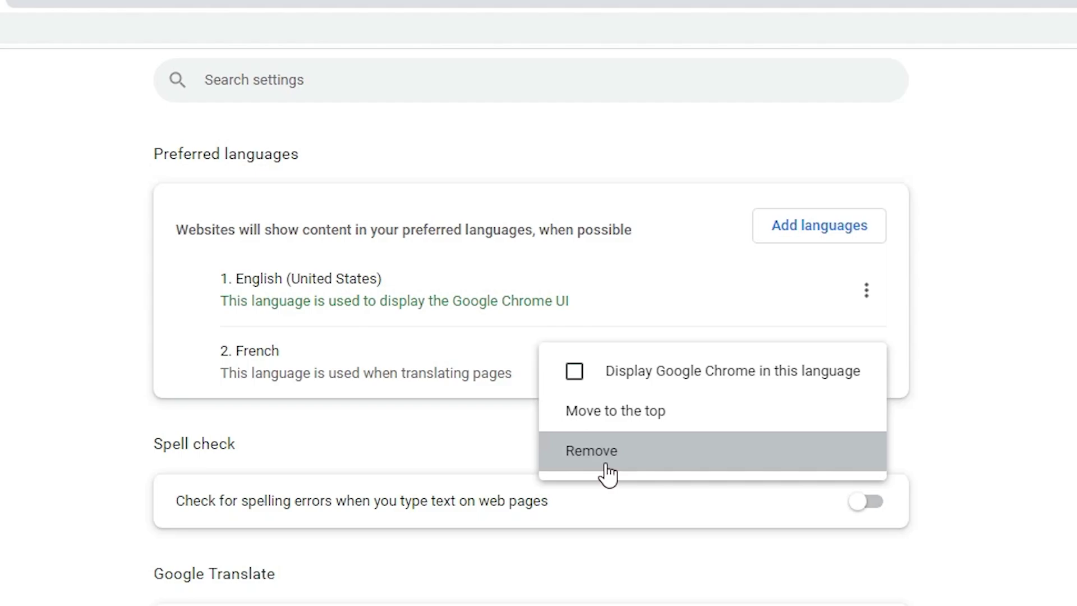
left_click(592, 452)
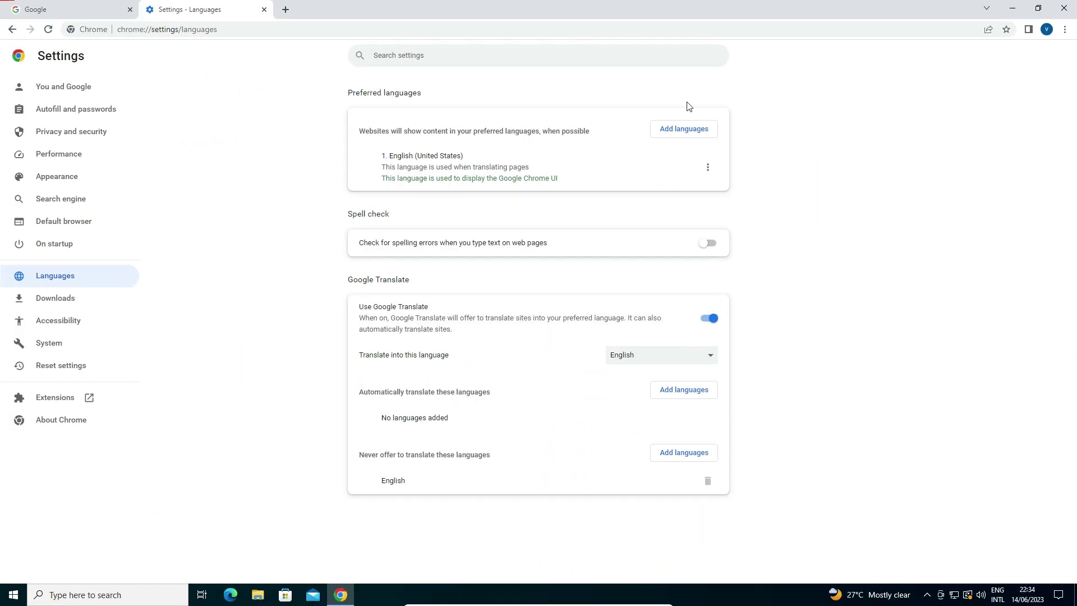